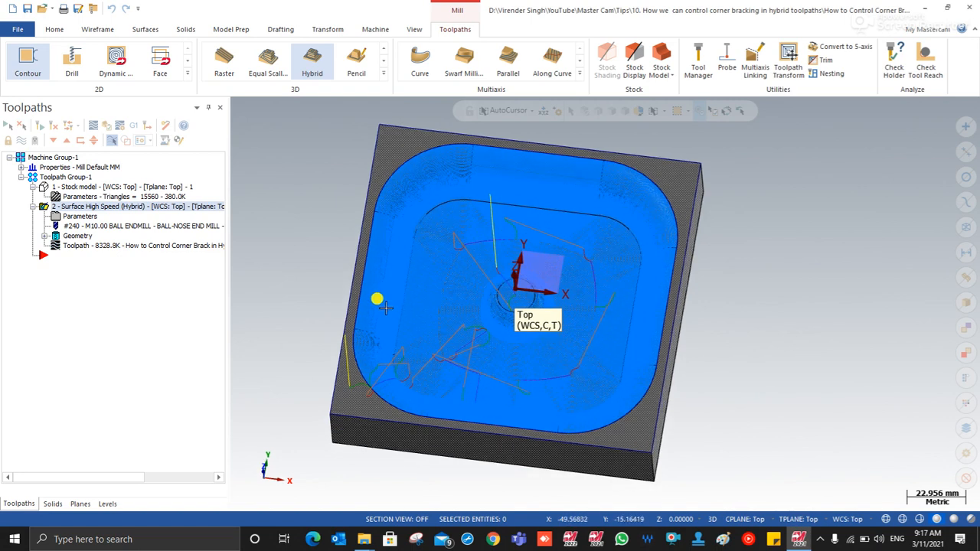
- Run the Surface High Speed (Hybrid) toolpath in the Verify simulation at a reduced playback speed
{"action": "scroll", "coordinate": [353, 291], "scroll_direction": "up", "scroll_amount": 5}
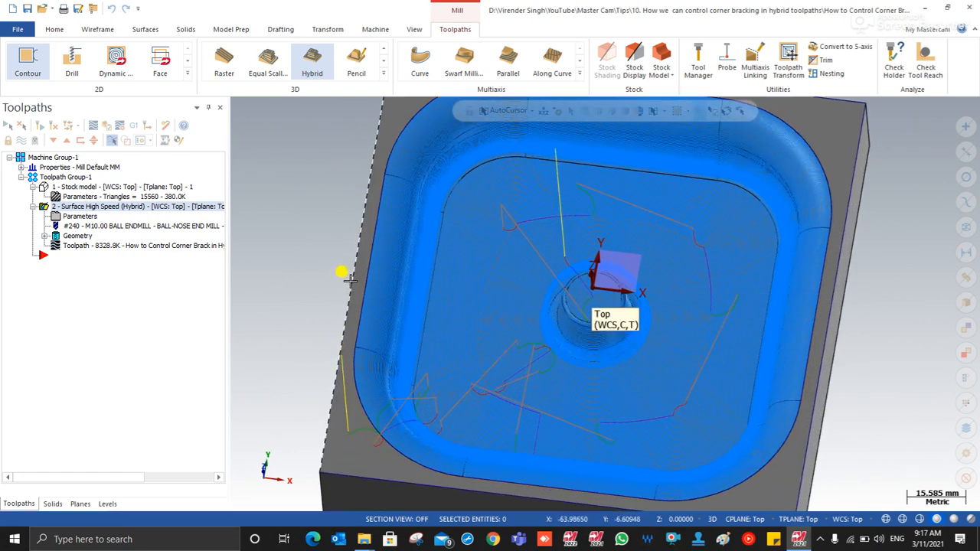
{"action": "scroll", "coordinate": [349, 280], "scroll_direction": "down", "scroll_amount": 5}
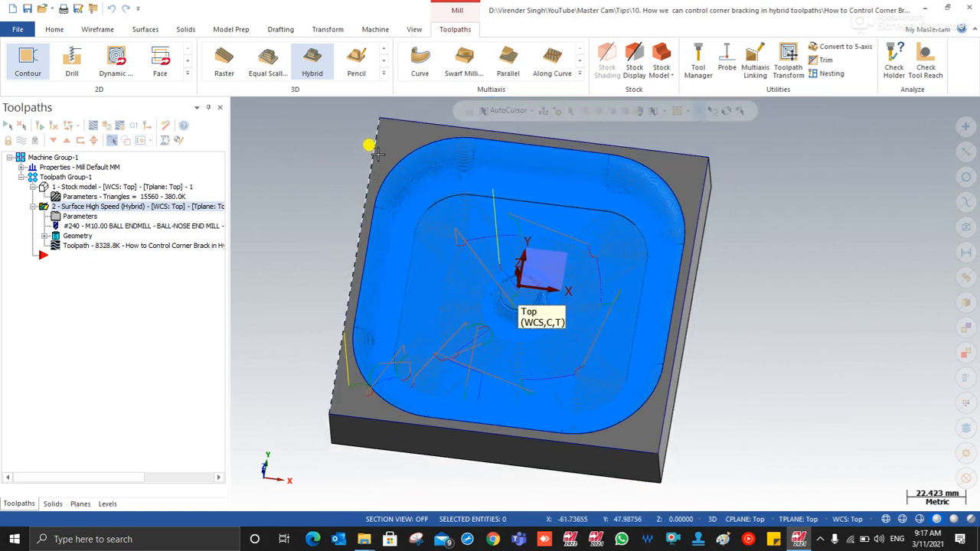
{"action": "scroll", "coordinate": [375, 152], "scroll_direction": "up", "scroll_amount": 2}
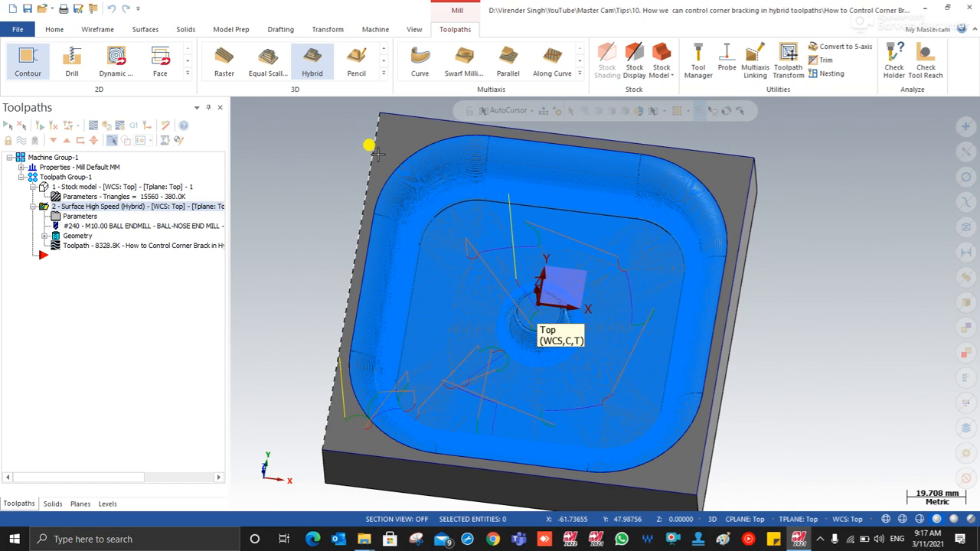
{"action": "mouse_move", "coordinate": [370, 243]}
{"action": "middle_mouse_down"}
{"action": "mouse_move", "coordinate": [357, 183]}
{"action": "mouse_move", "coordinate": [366, 184]}
{"action": "mouse_move", "coordinate": [368, 236]}
{"action": "middle_mouse_up"}
{"action": "scroll", "coordinate": [362, 232], "scroll_direction": "down", "scroll_amount": 2}
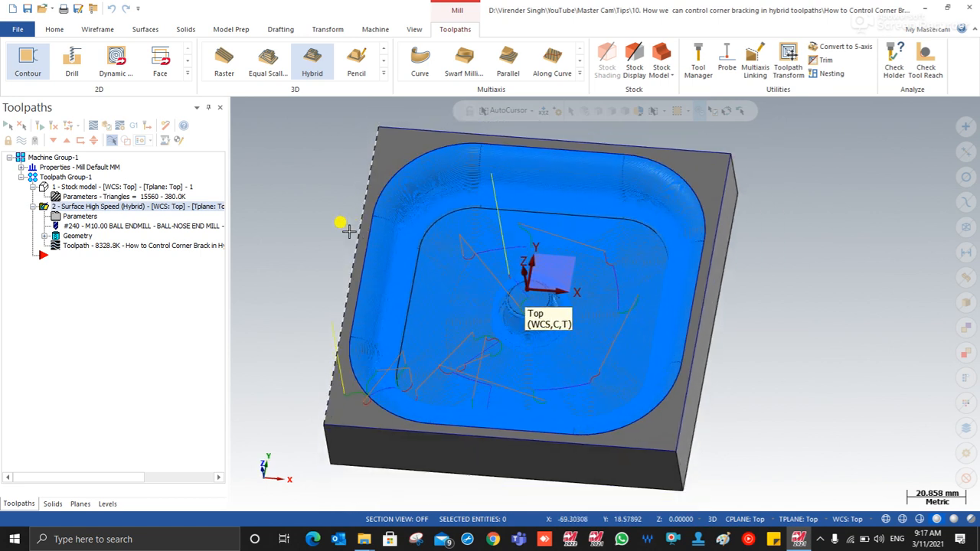
{"action": "left_click", "coordinate": [108, 127]}
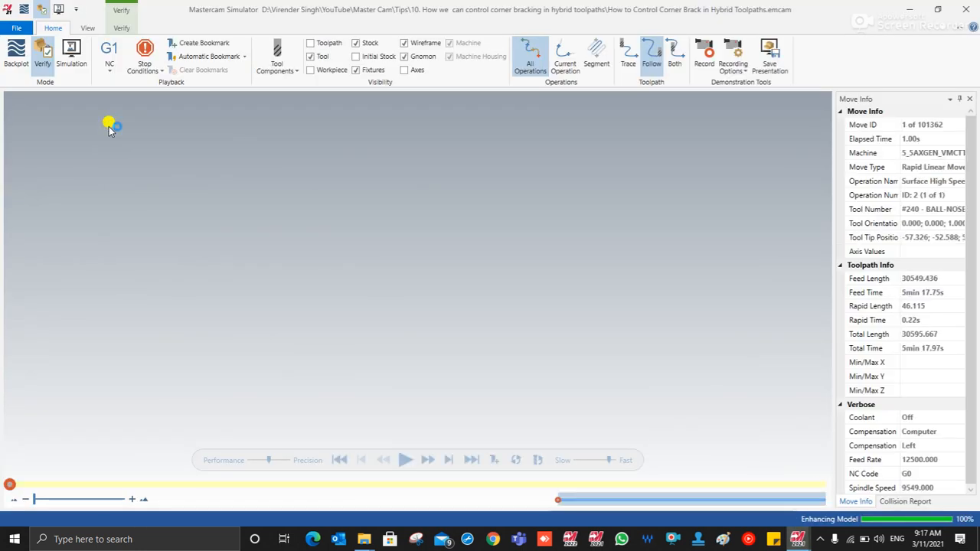
{"action": "scroll", "coordinate": [332, 225], "scroll_direction": "down", "scroll_amount": 4}
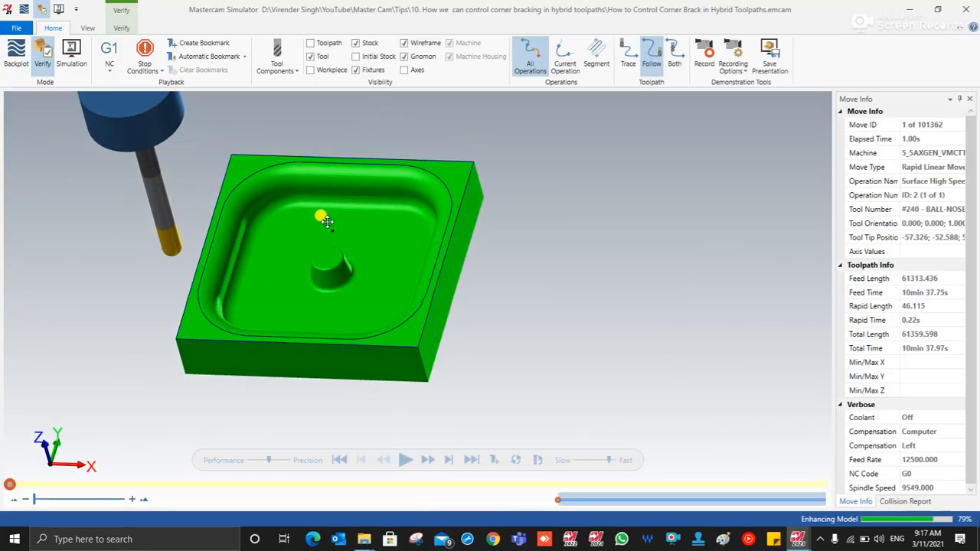
{"action": "left_click", "coordinate": [582, 464]}
{"action": "scroll", "coordinate": [192, 229], "scroll_direction": "up", "scroll_amount": 4}
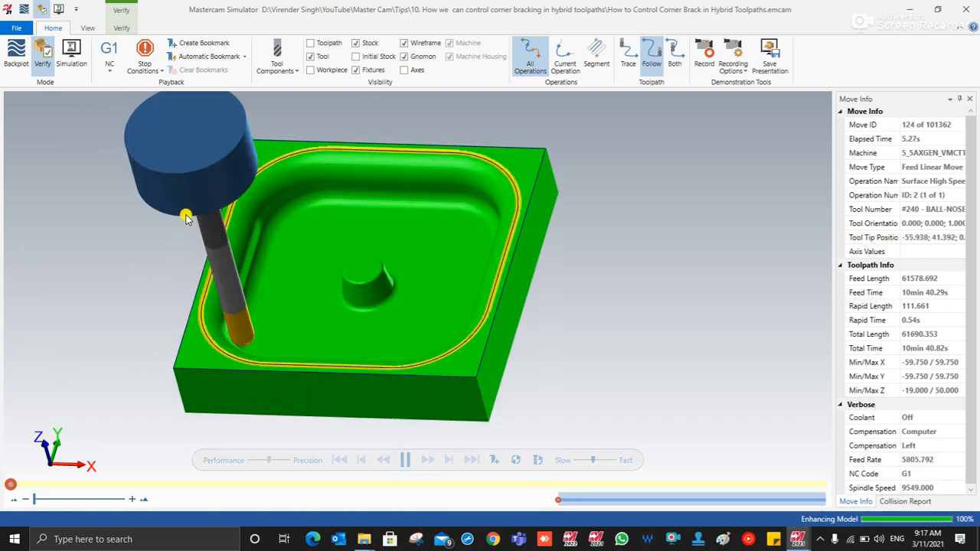
- Examine the simulated cutting along the pocket walls and rounded corners, and return to the Mastercam toolpath view
{"action": "scroll", "coordinate": [206, 320], "scroll_direction": "up", "scroll_amount": 5}
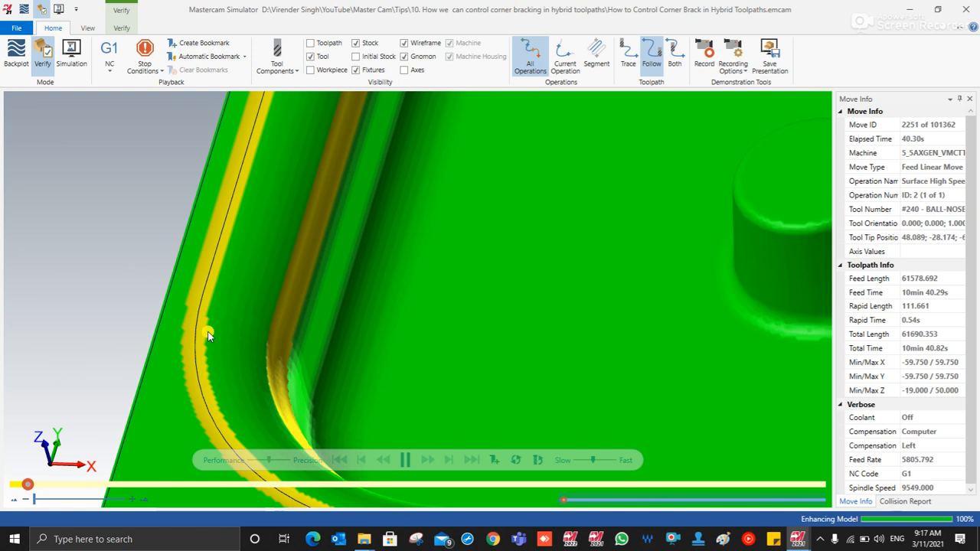
{"action": "scroll", "coordinate": [209, 312], "scroll_direction": "down", "scroll_amount": 3}
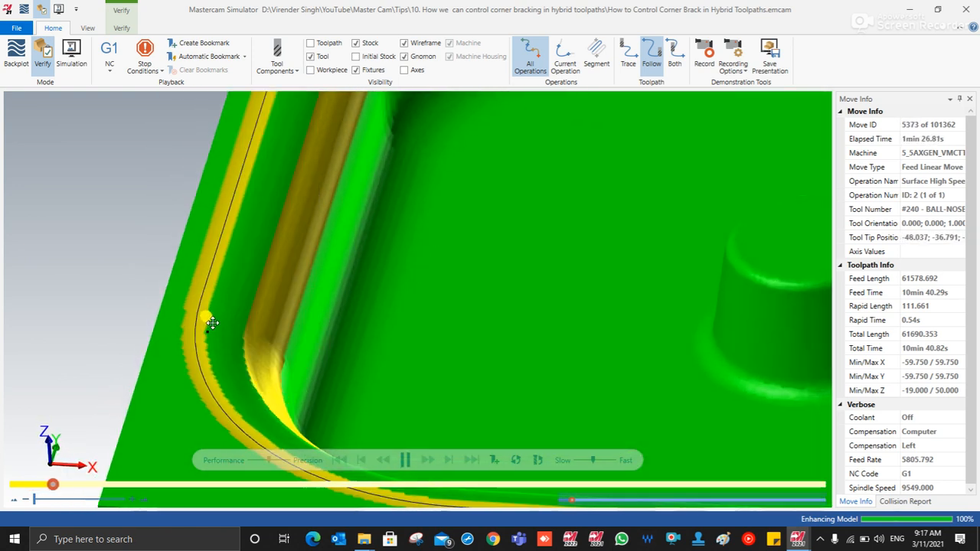
{"action": "scroll", "coordinate": [209, 288], "scroll_direction": "down", "scroll_amount": 1}
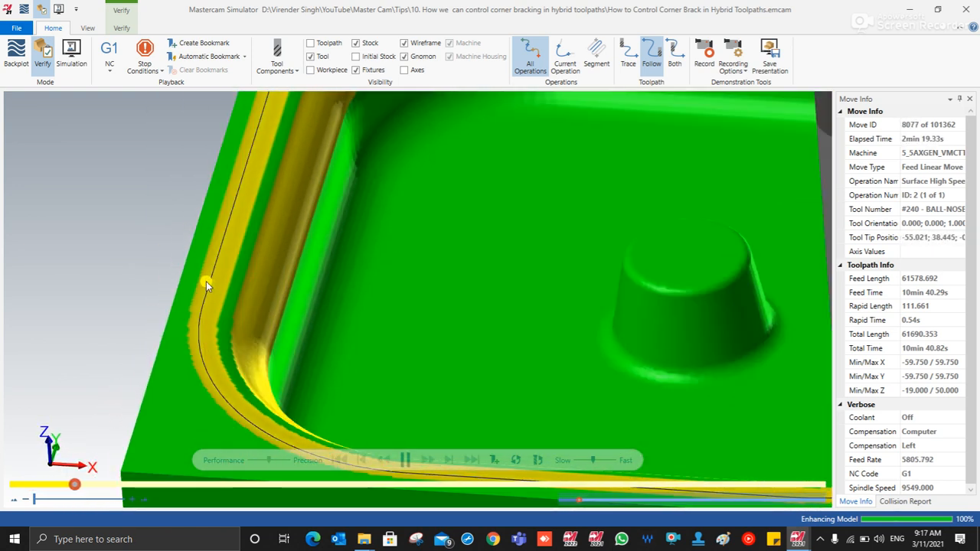
{"action": "scroll", "coordinate": [206, 287], "scroll_direction": "down", "scroll_amount": 1}
{"action": "scroll", "coordinate": [206, 285], "scroll_direction": "down", "scroll_amount": 2}
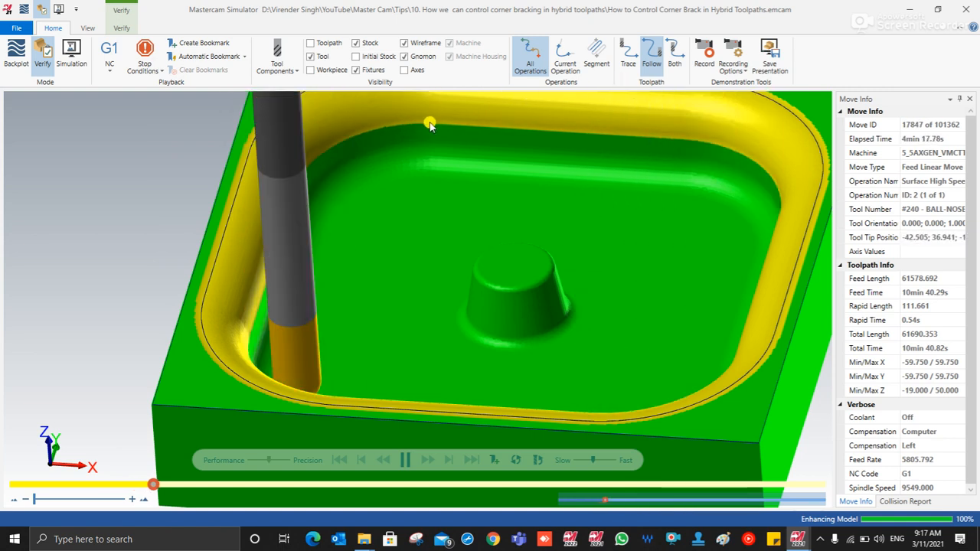
{"action": "scroll", "coordinate": [271, 195], "scroll_direction": "down", "scroll_amount": 3}
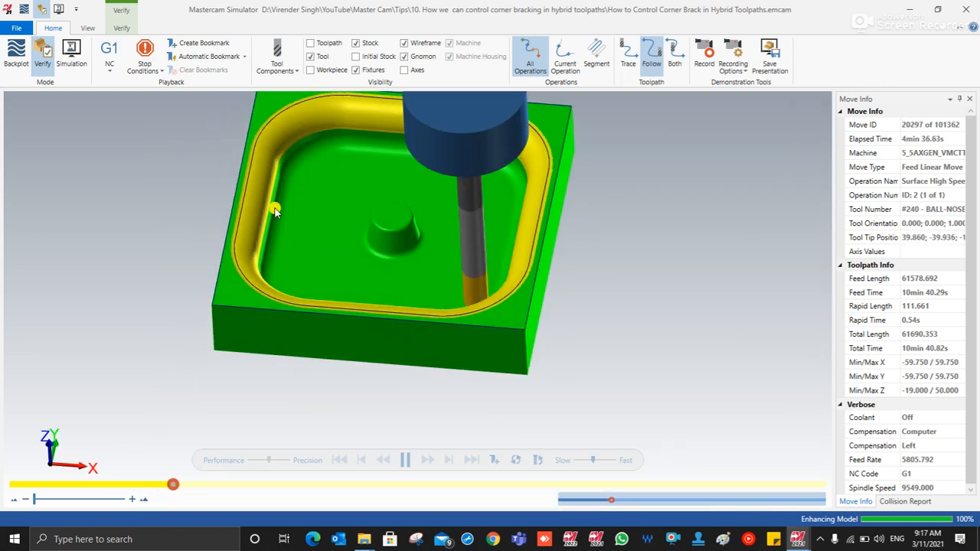
{"action": "scroll", "coordinate": [260, 140], "scroll_direction": "up", "scroll_amount": 5}
{"action": "scroll", "coordinate": [241, 192], "scroll_direction": "down", "scroll_amount": 2}
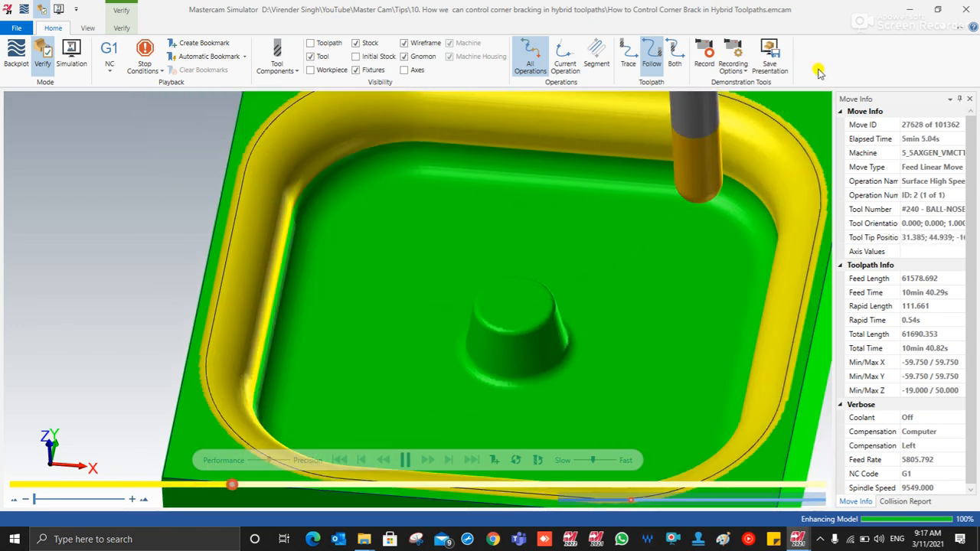
{"action": "left_click", "coordinate": [909, 10]}
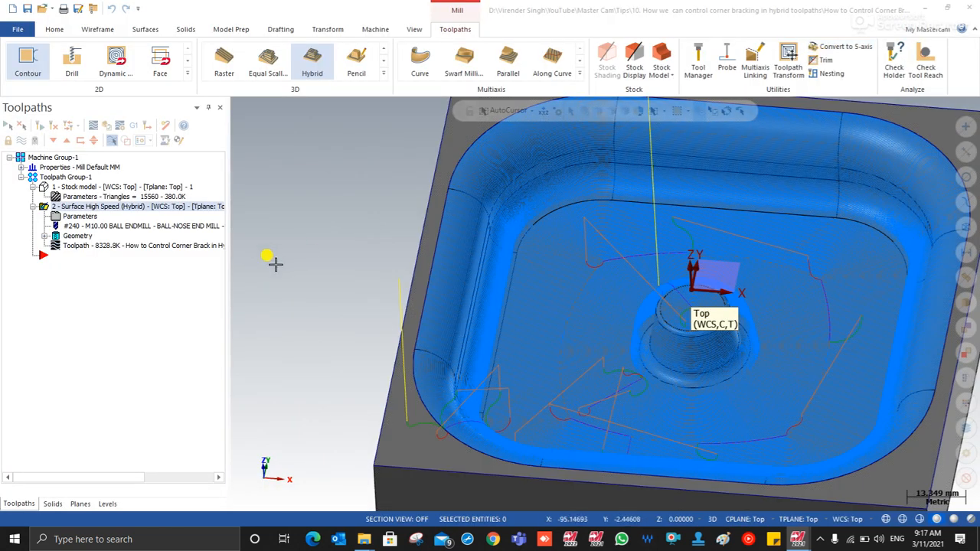
- Duplicate the Surface High Speed (Hybrid) operation as a third operation in Toolpath Group-1
{"action": "scroll", "coordinate": [276, 261], "scroll_direction": "down", "scroll_amount": 2}
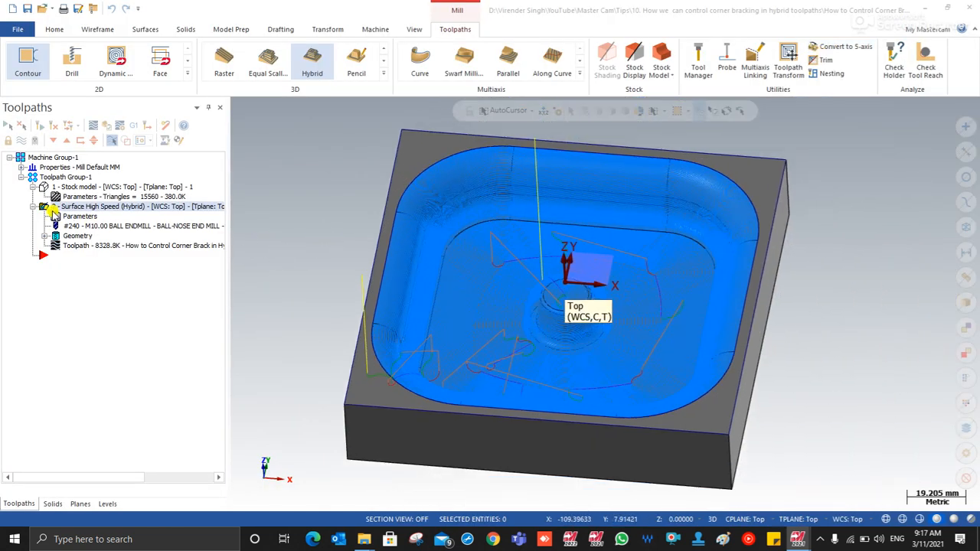
{"action": "middle_click_drag", "start_coordinate": [271, 280], "coordinate": [276, 270]}
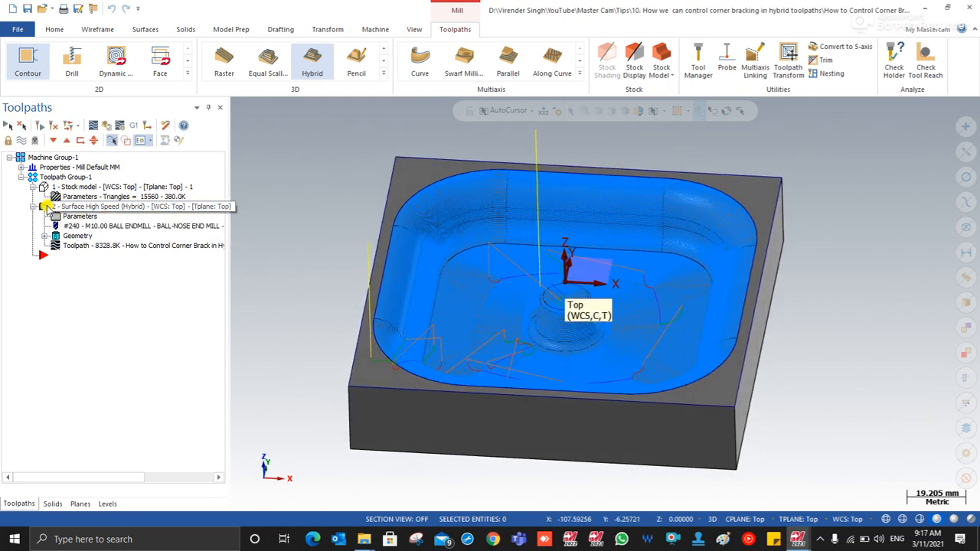
{"action": "key", "text": "ctrl+v"}
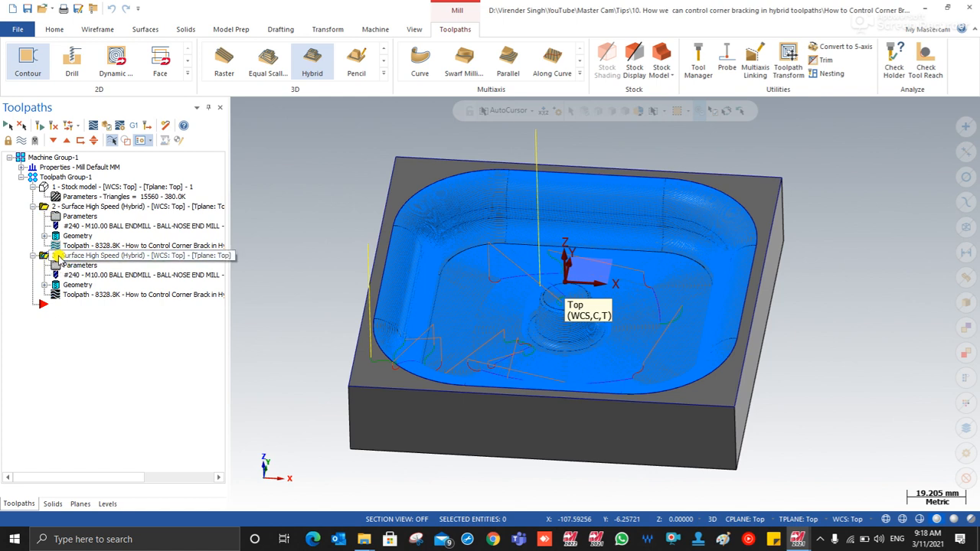
- Create a surface from the solid's top rim face around the pocket, using current attributes and keeping the original solid
{"action": "scroll", "coordinate": [364, 199], "scroll_direction": "up", "scroll_amount": 1}
{"action": "mouse_move", "coordinate": [365, 200]}
{"action": "middle_mouse_down"}
{"action": "mouse_move", "coordinate": [370, 241]}
{"action": "mouse_move", "coordinate": [353, 216]}
{"action": "middle_mouse_up"}
{"action": "scroll", "coordinate": [370, 242], "scroll_direction": "down", "scroll_amount": 4}
{"action": "scroll", "coordinate": [356, 214], "scroll_direction": "up", "scroll_amount": 3}
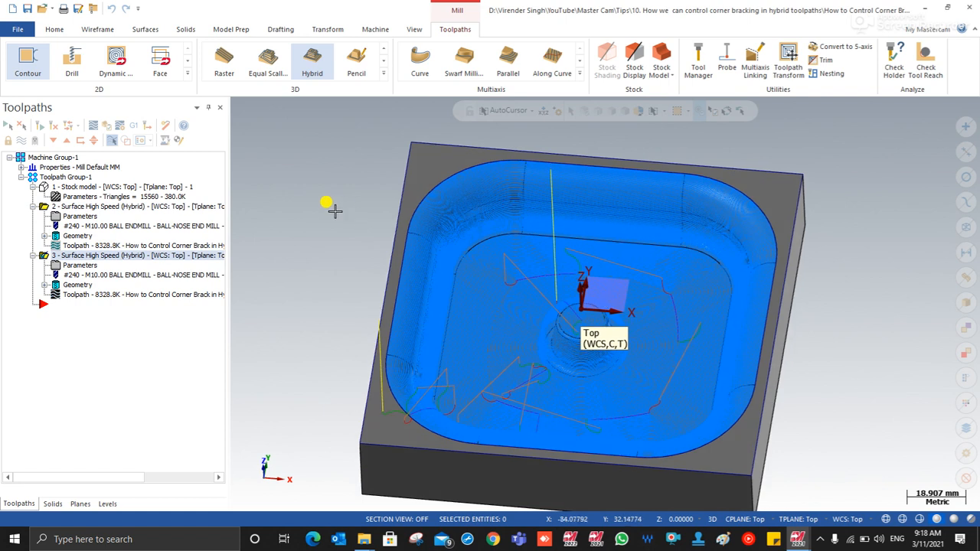
{"action": "left_click", "coordinate": [142, 31]}
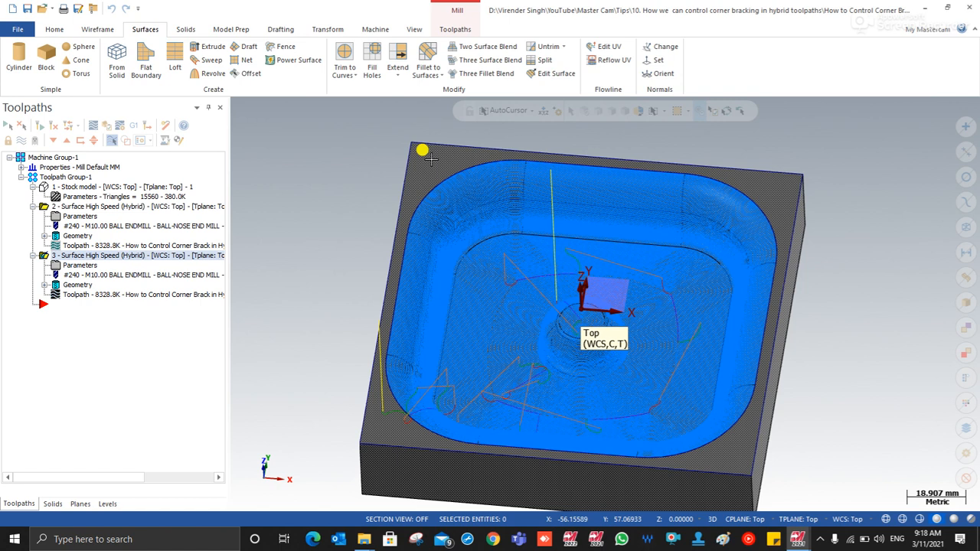
{"action": "left_click", "coordinate": [117, 62]}
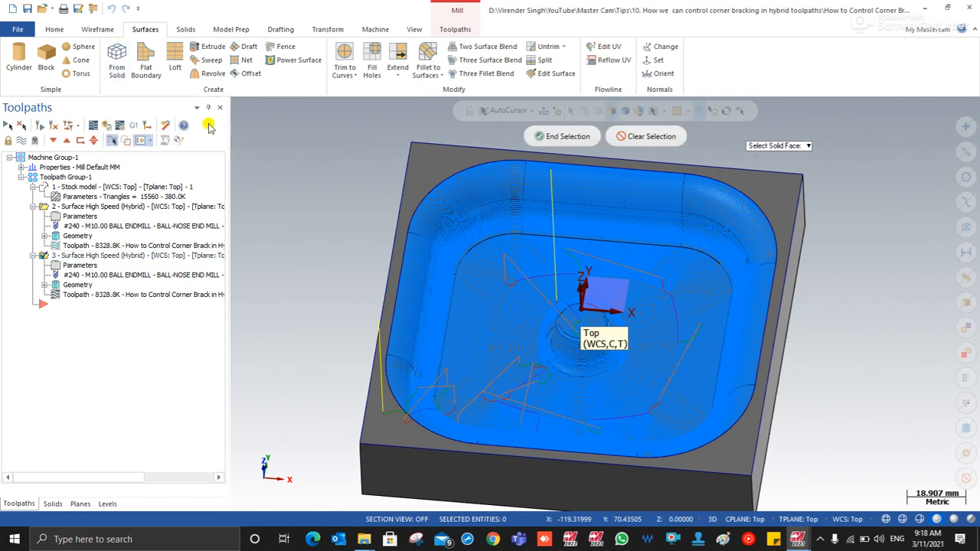
{"action": "left_click", "coordinate": [501, 156]}
{"action": "left_click", "coordinate": [588, 134]}
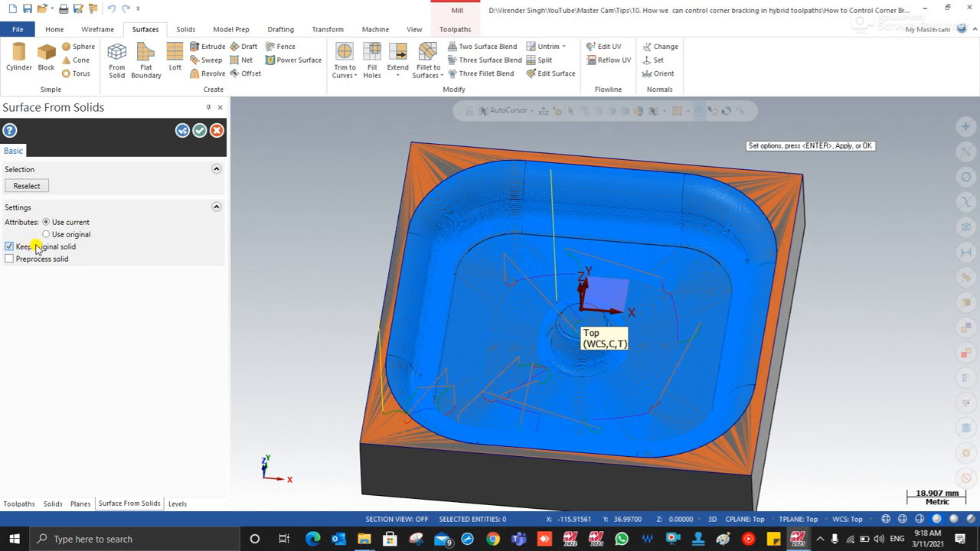
{"action": "left_click", "coordinate": [197, 130]}
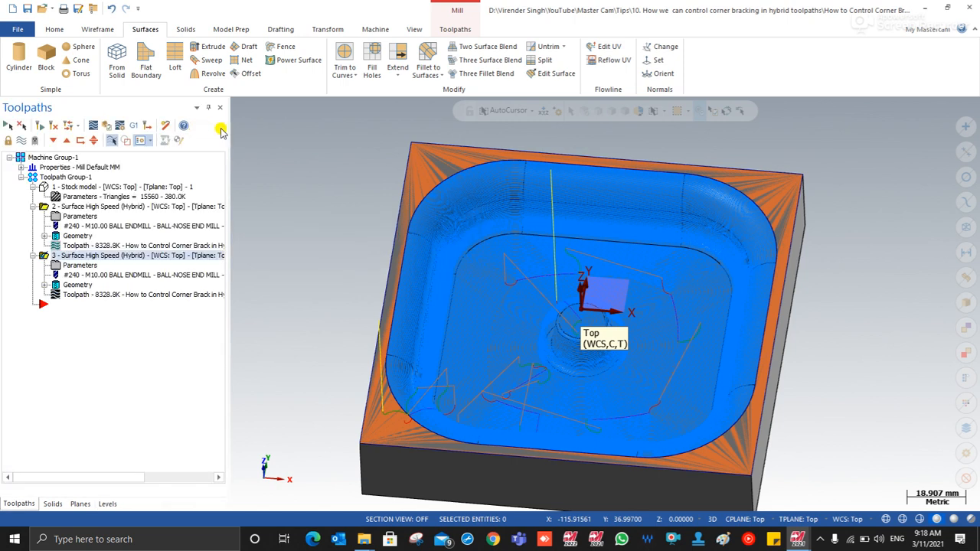
- Translate the new top rim surface by 0.2 mm in Z with the Move method and clear the result colors
{"action": "left_click", "coordinate": [433, 161]}
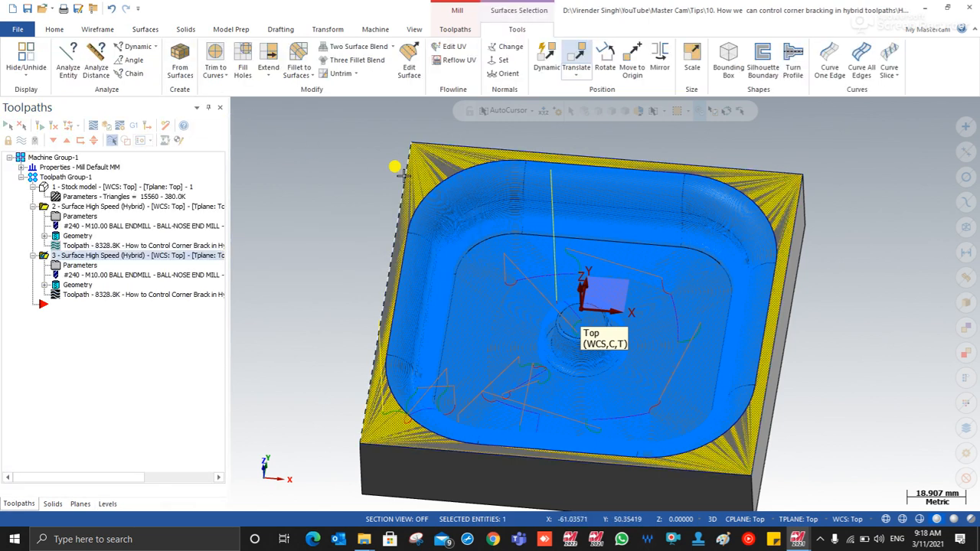
{"action": "left_click", "coordinate": [577, 62]}
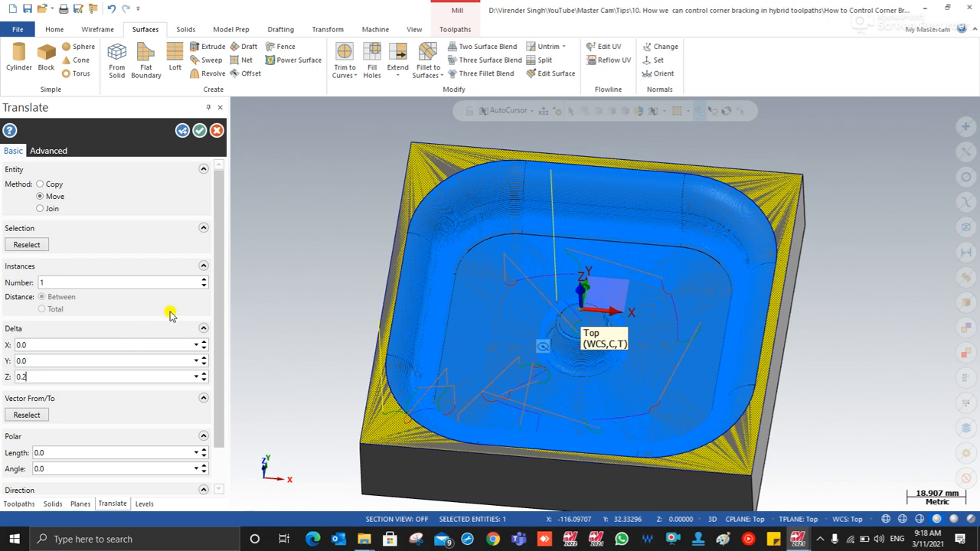
{"action": "left_click_drag", "start_coordinate": [219, 204], "coordinate": [219, 241]}
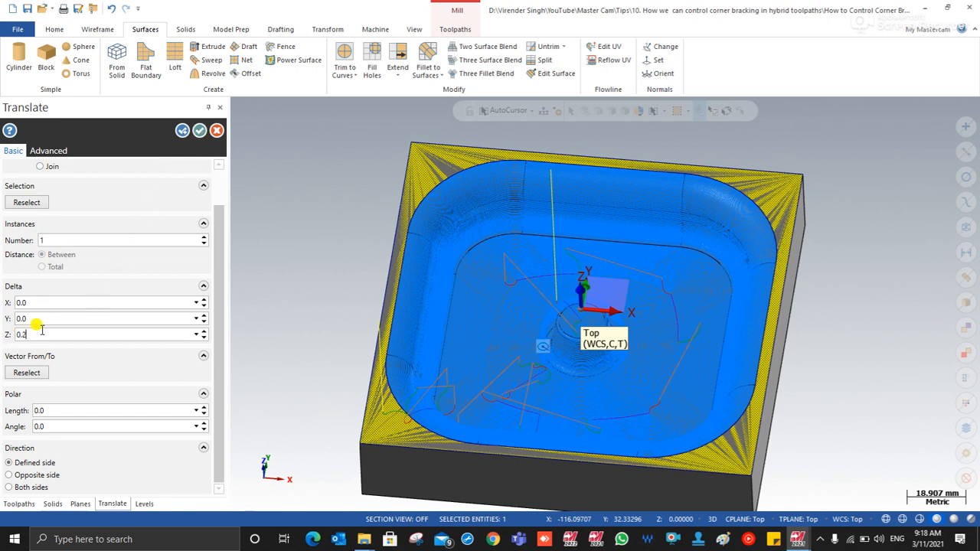
{"action": "left_click_drag", "start_coordinate": [43, 334], "coordinate": [4, 337]}
{"action": "left_click_drag", "start_coordinate": [222, 309], "coordinate": [219, 260]}
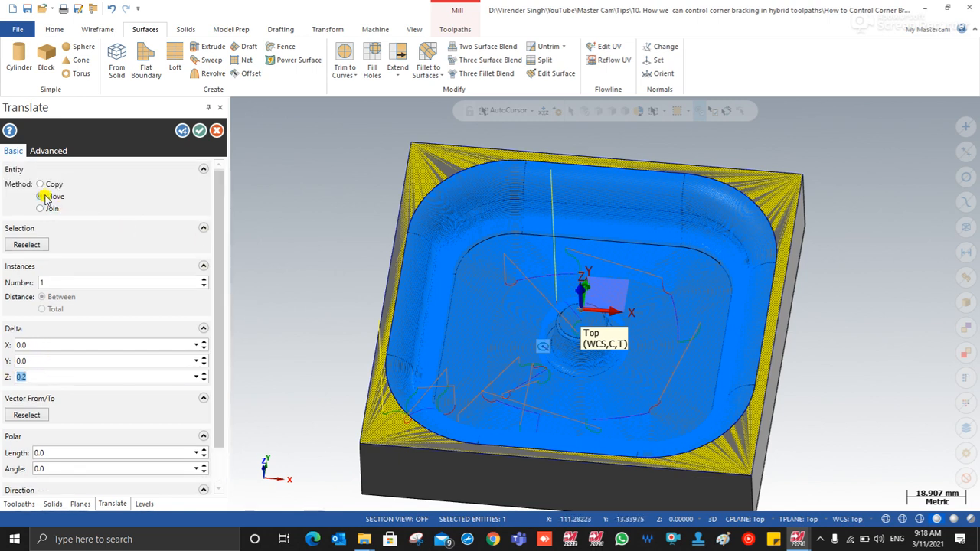
{"action": "left_click", "coordinate": [199, 131]}
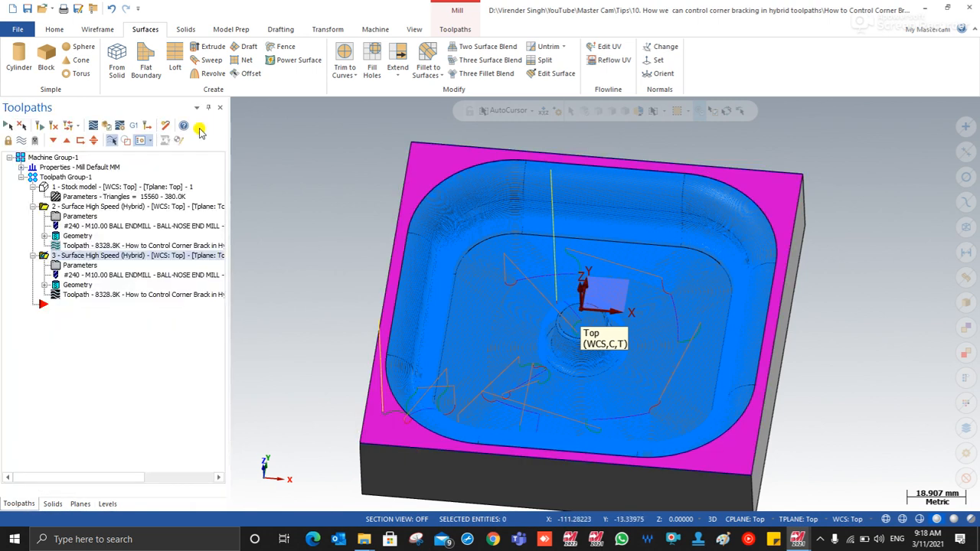
{"action": "right_click", "coordinate": [270, 129]}
{"action": "left_click", "coordinate": [305, 113]}
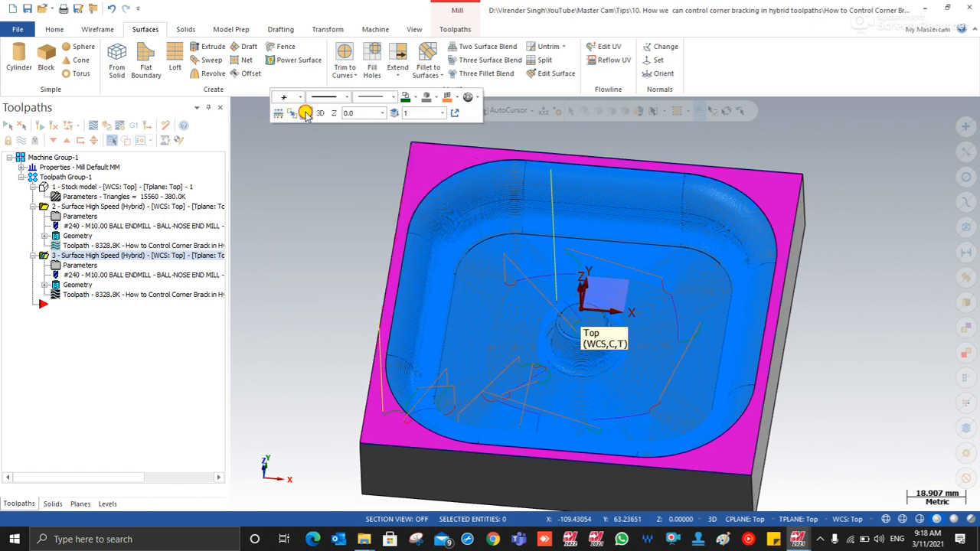
- Add the translated rim surface to the copied hybrid operation's machining geometry, accept the parameters and clear the display colors
{"action": "left_click", "coordinate": [77, 266]}
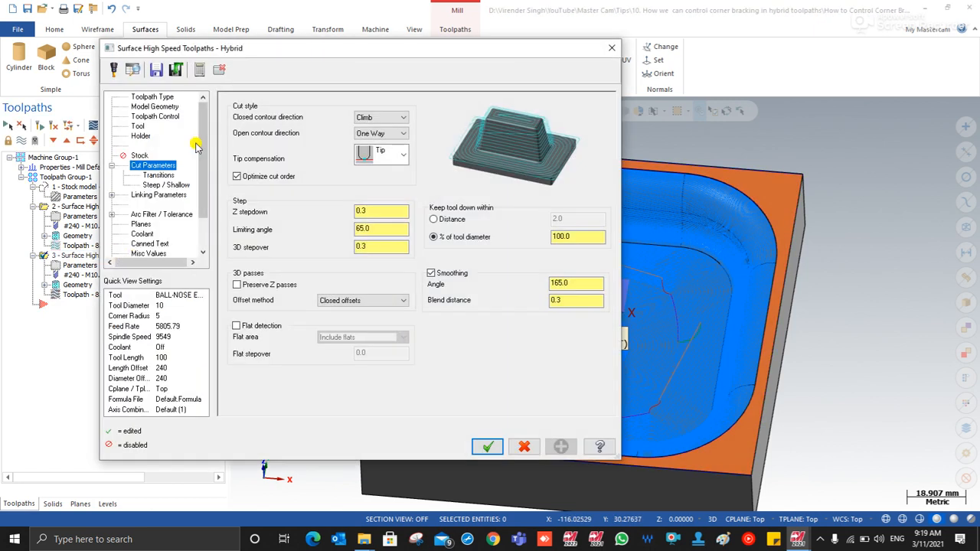
{"action": "left_click", "coordinate": [170, 108]}
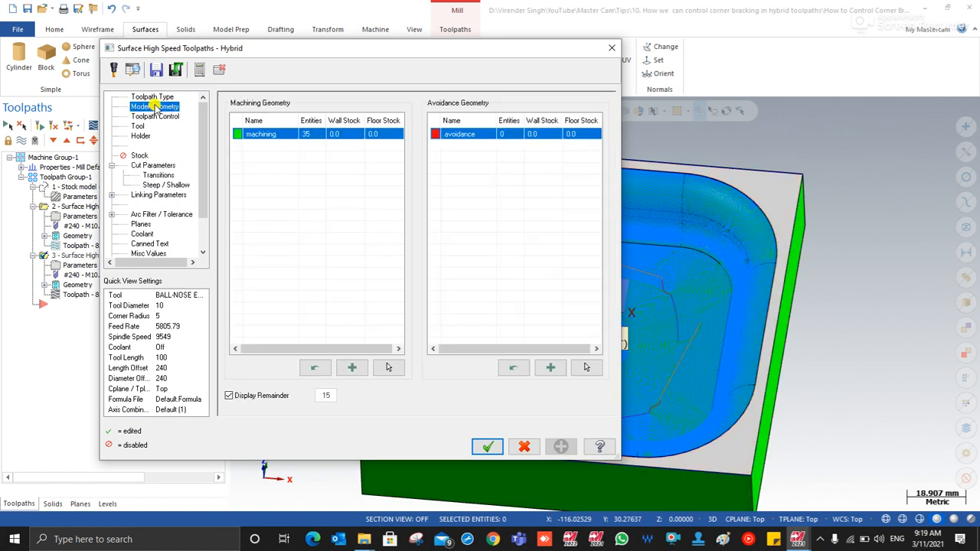
{"action": "left_click", "coordinate": [388, 368]}
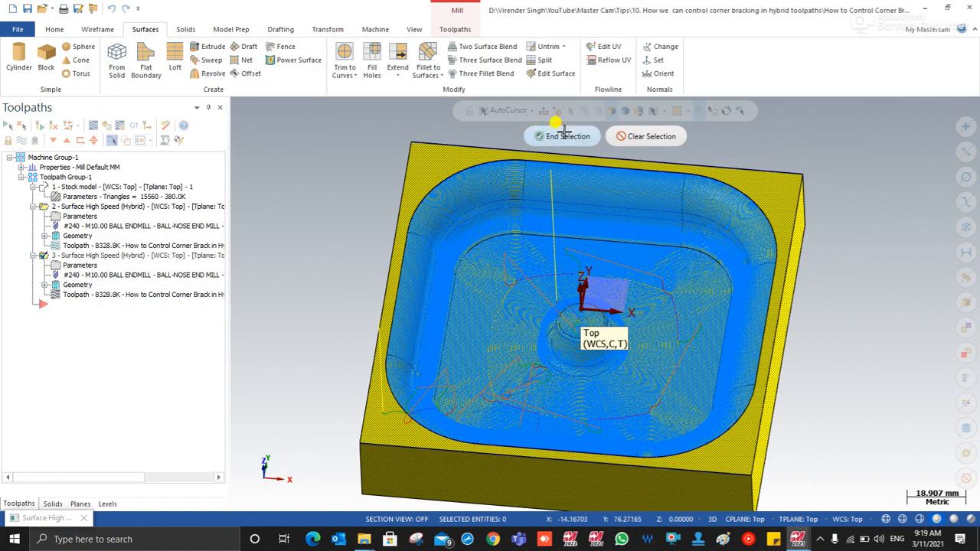
{"action": "left_click", "coordinate": [564, 136]}
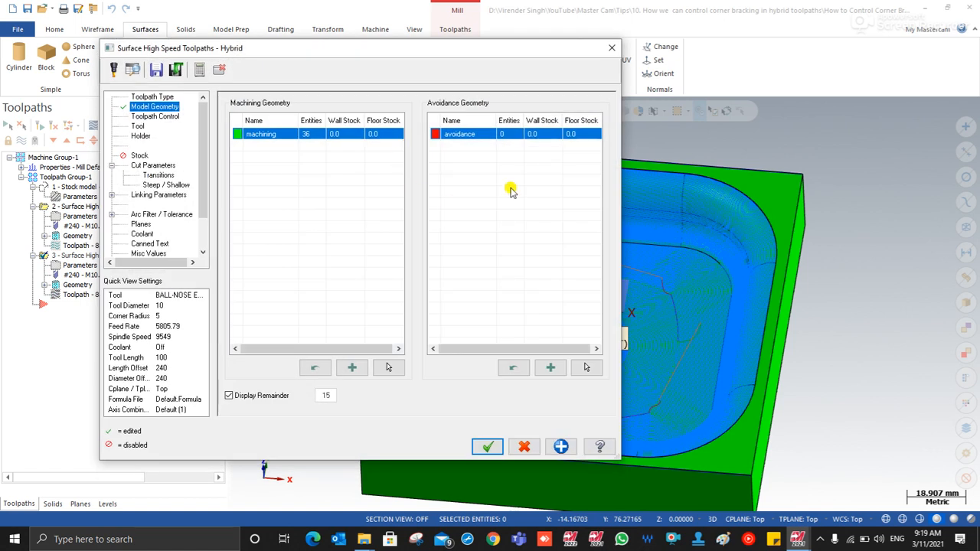
{"action": "left_click", "coordinate": [486, 446]}
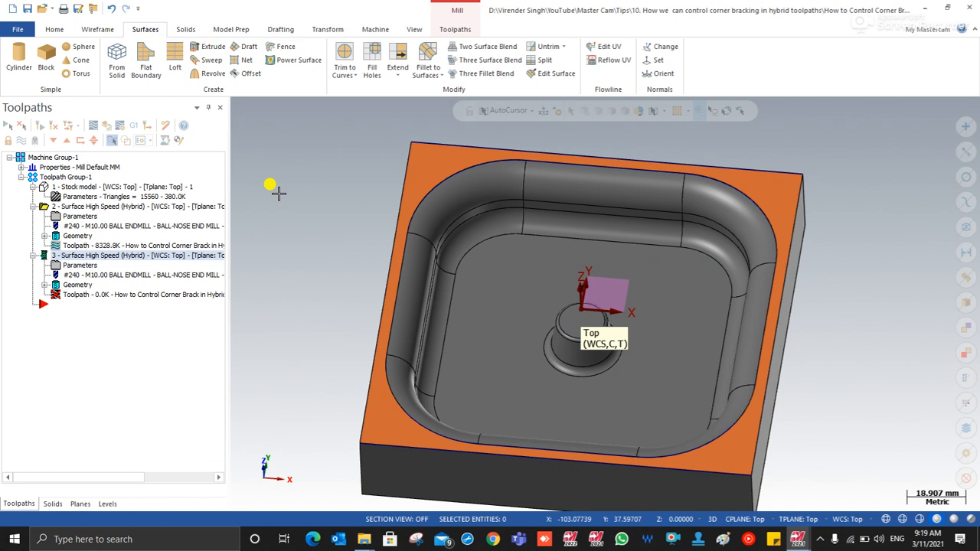
{"action": "right_click", "coordinate": [279, 187]}
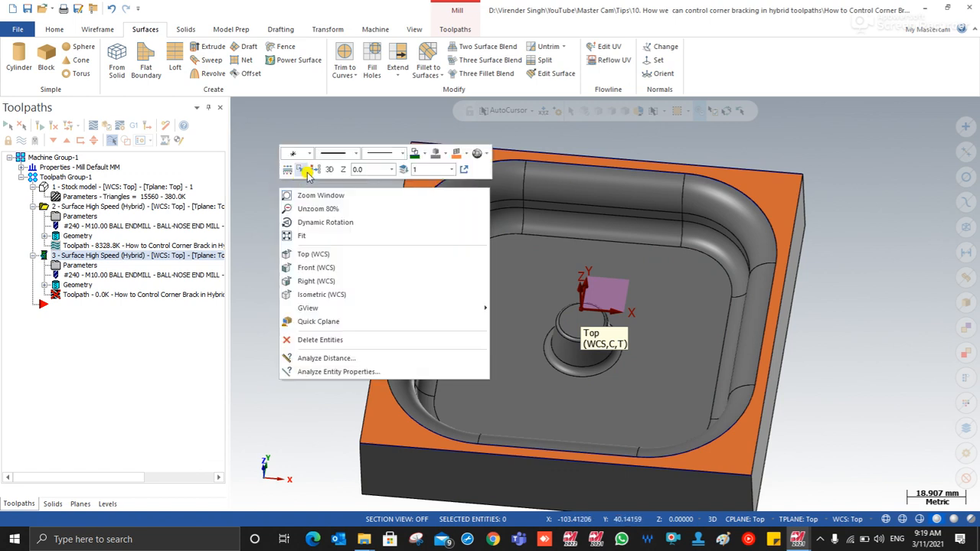
{"action": "left_click", "coordinate": [311, 170]}
{"action": "scroll", "coordinate": [310, 222], "scroll_direction": "up", "scroll_amount": 1}
{"action": "scroll", "coordinate": [310, 222], "scroll_direction": "down", "scroll_amount": 3}
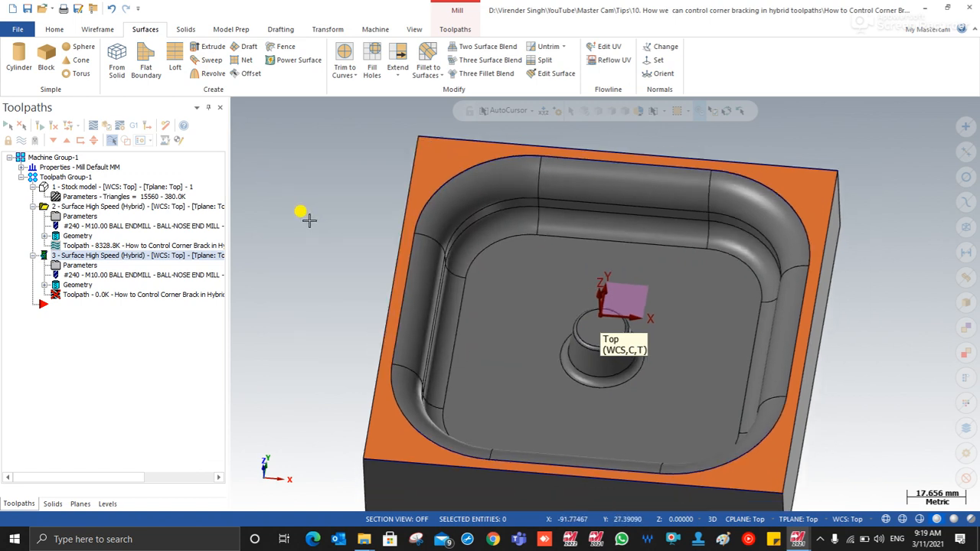
- Switch to the open Mastercam Simulator, examine the pocket's rim and corners in the original hybrid operation's finished verification, and close the simulator
{"action": "mouse_move", "coordinate": [309, 222]}
{"action": "middle_mouse_down"}
{"action": "mouse_move", "coordinate": [302, 198]}
{"action": "mouse_move", "coordinate": [302, 214]}
{"action": "mouse_move", "coordinate": [313, 215]}
{"action": "middle_mouse_up"}
{"action": "mouse_move", "coordinate": [806, 541]}
{"action": "left_click", "coordinate": [875, 448]}
{"action": "middle_click_drag", "start_coordinate": [319, 268], "coordinate": [312, 264]}
{"action": "scroll", "coordinate": [191, 261], "scroll_direction": "up", "scroll_amount": 2}
{"action": "scroll", "coordinate": [191, 262], "scroll_direction": "up", "scroll_amount": 3}
{"action": "middle_click_drag", "start_coordinate": [204, 253], "coordinate": [216, 226]}
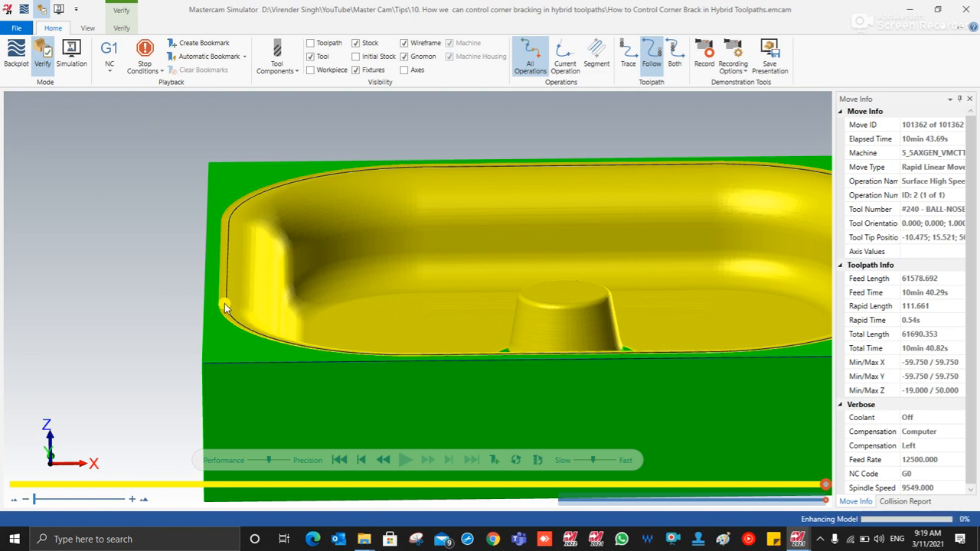
{"action": "scroll", "coordinate": [217, 250], "scroll_direction": "down", "scroll_amount": 3}
{"action": "mouse_move", "coordinate": [217, 250]}
{"action": "middle_mouse_down"}
{"action": "mouse_move", "coordinate": [208, 224]}
{"action": "mouse_move", "coordinate": [214, 255]}
{"action": "middle_mouse_up"}
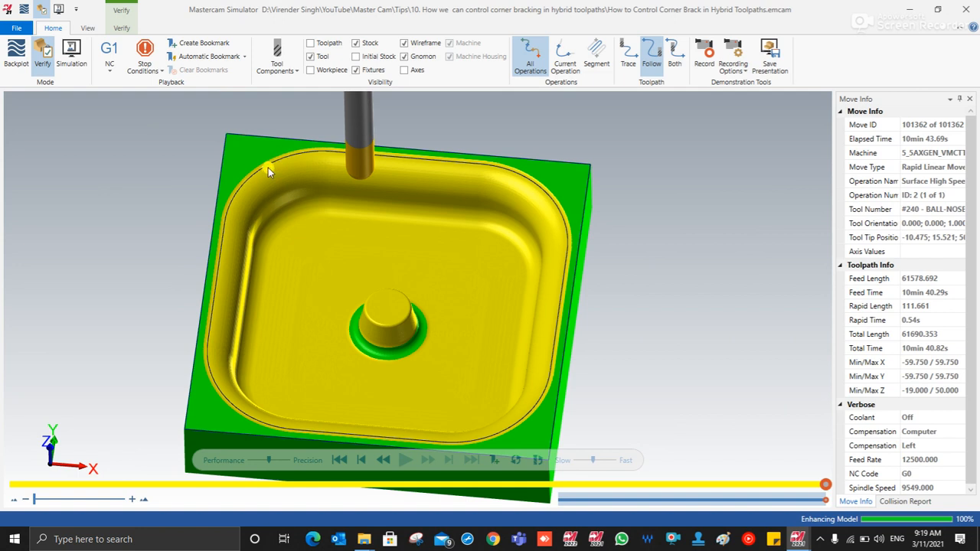
{"action": "scroll", "coordinate": [254, 178], "scroll_direction": "down", "scroll_amount": 2}
{"action": "mouse_move", "coordinate": [254, 178]}
{"action": "middle_mouse_down"}
{"action": "mouse_move", "coordinate": [246, 175]}
{"action": "mouse_move", "coordinate": [250, 185]}
{"action": "middle_mouse_up"}
{"action": "scroll", "coordinate": [216, 346], "scroll_direction": "up", "scroll_amount": 3}
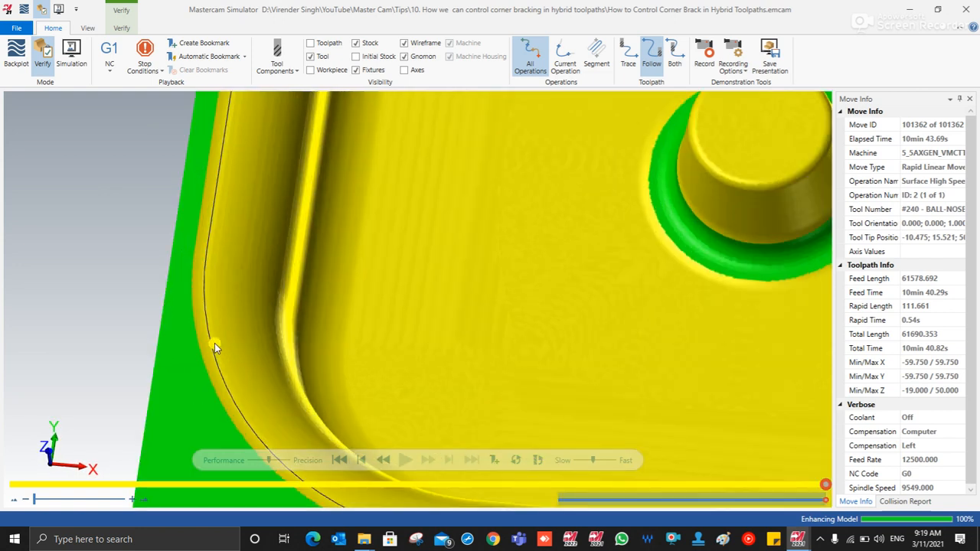
{"action": "scroll", "coordinate": [196, 314], "scroll_direction": "down", "scroll_amount": 5}
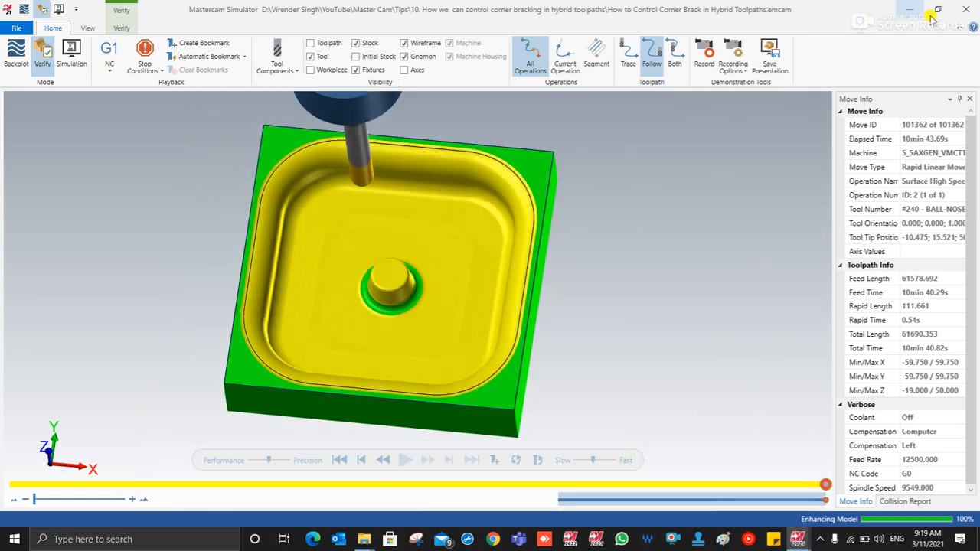
{"action": "left_click", "coordinate": [966, 9]}
- Verify the copied Surface High Speed (Hybrid) operation 3 in the simulator and start the cutting simulation
{"action": "scroll", "coordinate": [337, 340], "scroll_direction": "down", "scroll_amount": 1}
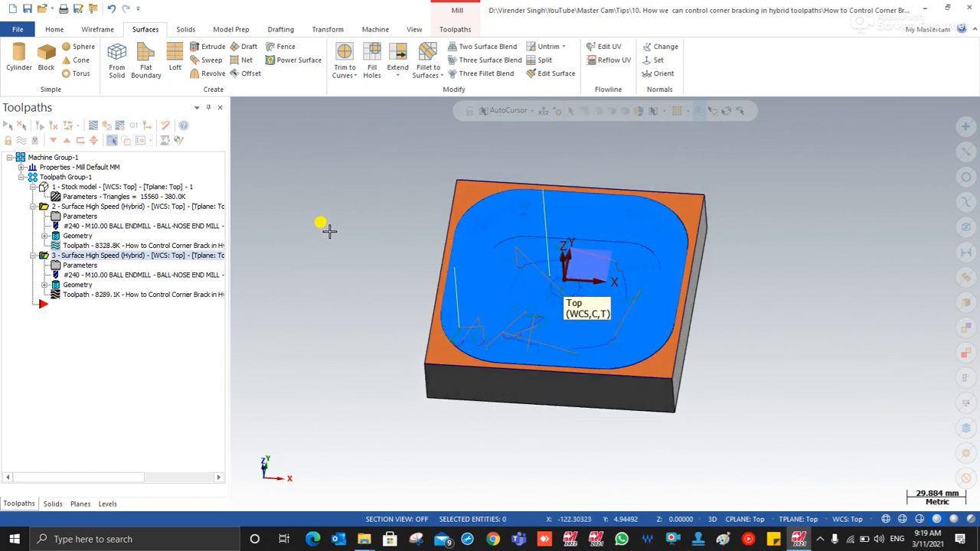
{"action": "scroll", "coordinate": [561, 238], "scroll_direction": "up", "scroll_amount": 1}
{"action": "scroll", "coordinate": [567, 246], "scroll_direction": "up", "scroll_amount": 2}
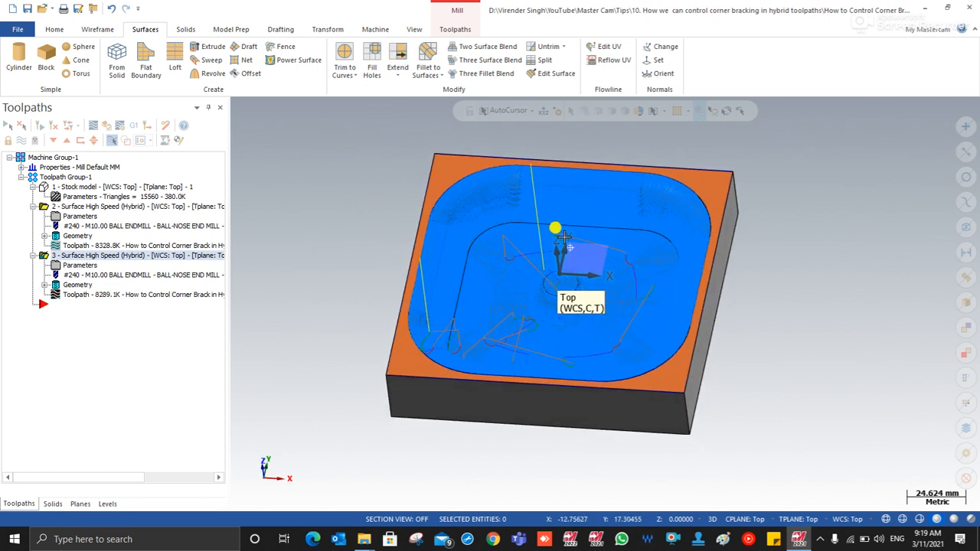
{"action": "left_click", "coordinate": [109, 127]}
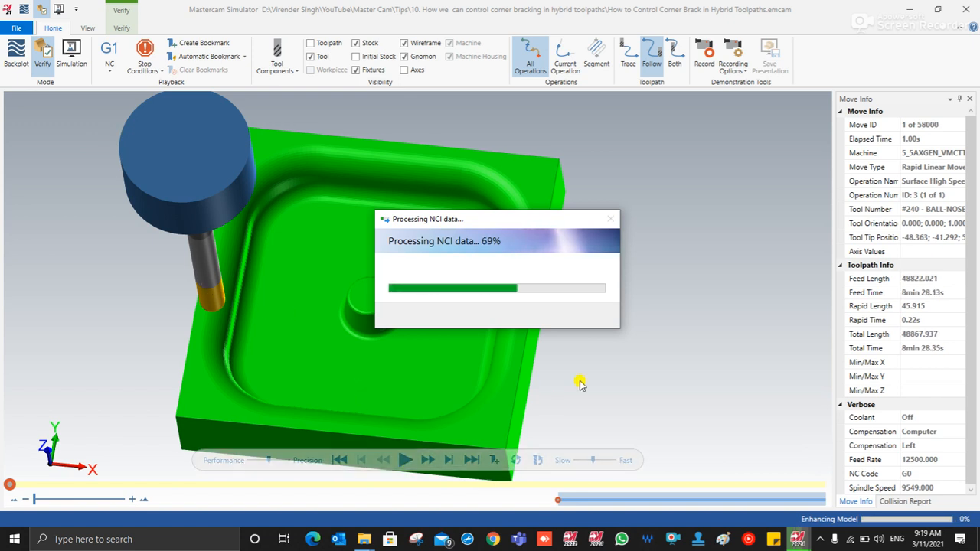
{"action": "left_click", "coordinate": [405, 460]}
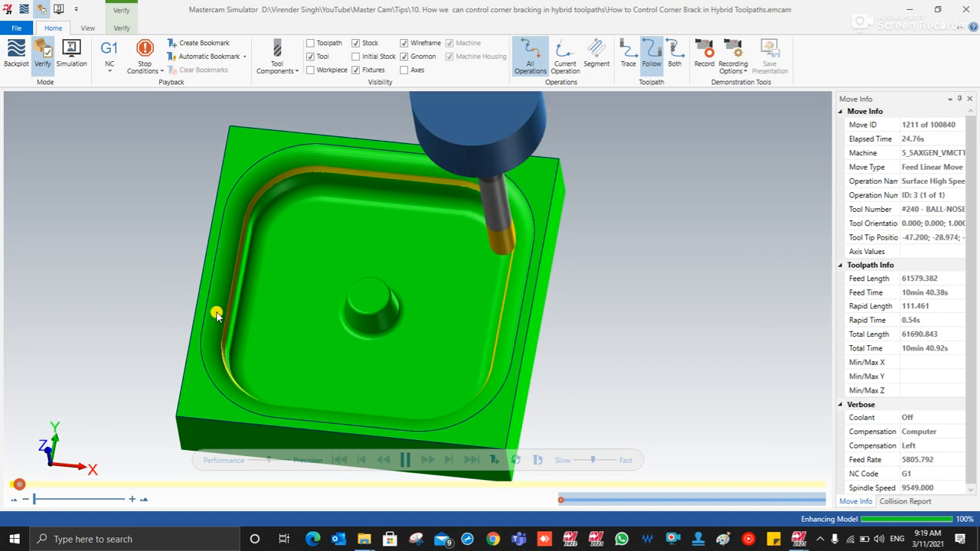
- Examine how the copied operation machines the pocket's upper rim and rounded corners while the simulation runs
{"action": "scroll", "coordinate": [217, 313], "scroll_direction": "up", "scroll_amount": 1}
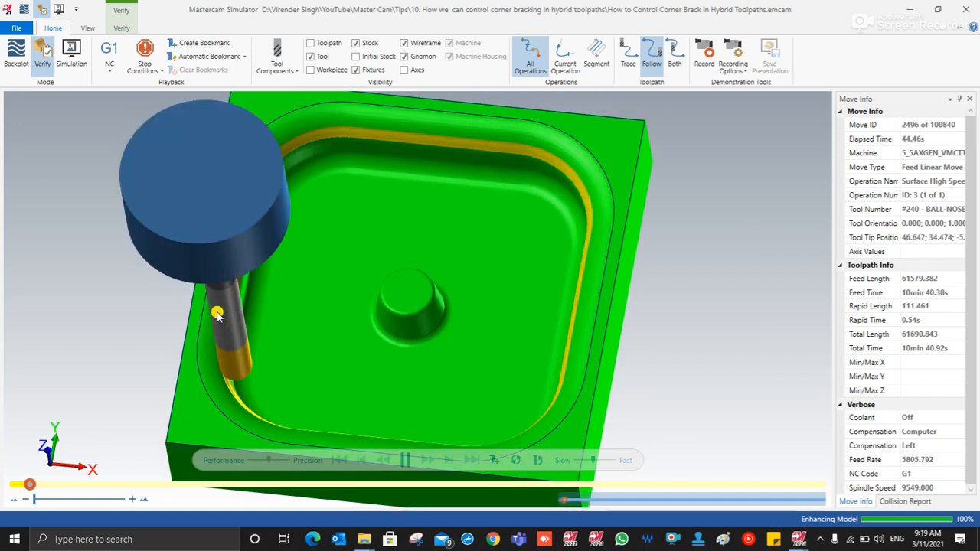
{"action": "middle_click_drag", "start_coordinate": [219, 313], "coordinate": [219, 295]}
{"action": "scroll", "coordinate": [219, 296], "scroll_direction": "down", "scroll_amount": 2}
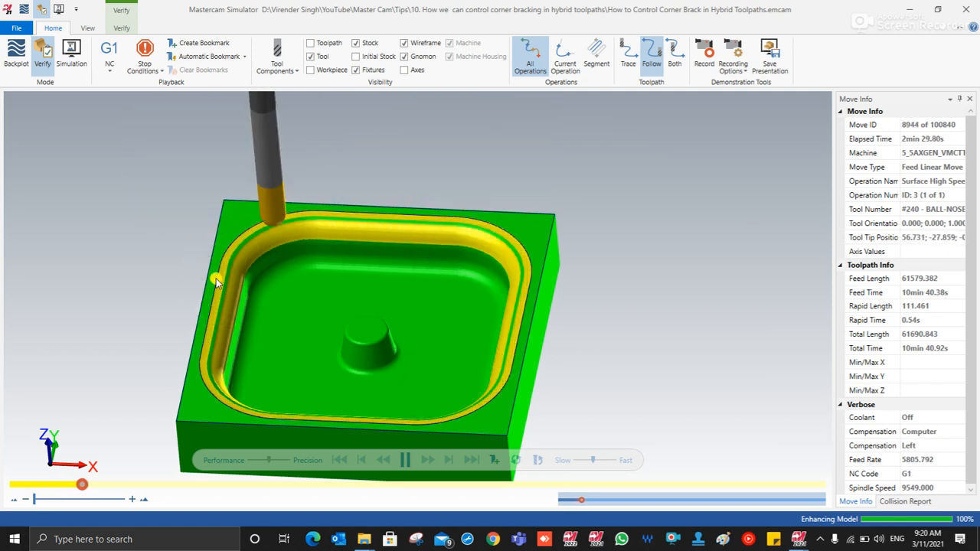
{"action": "scroll", "coordinate": [201, 364], "scroll_direction": "up", "scroll_amount": 2}
{"action": "scroll", "coordinate": [201, 362], "scroll_direction": "up", "scroll_amount": 5}
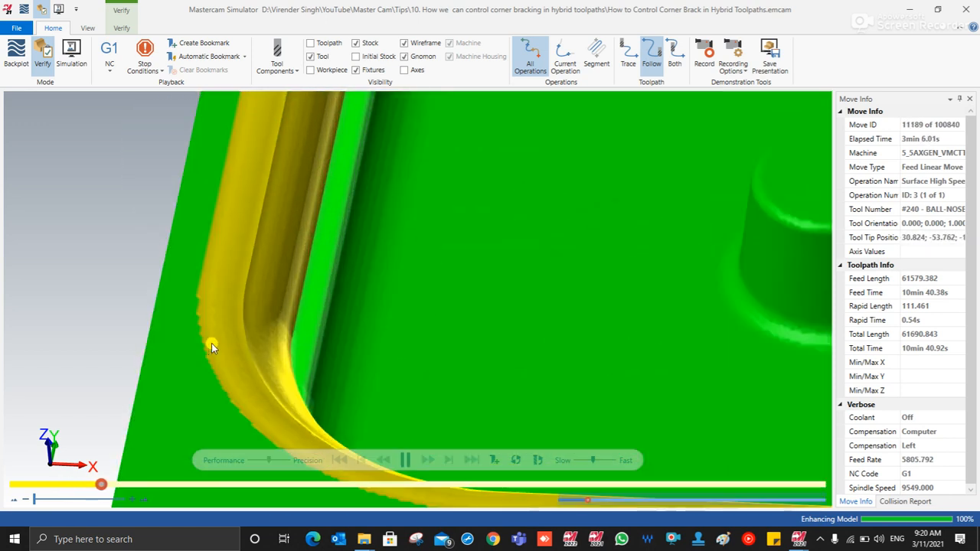
{"action": "scroll", "coordinate": [214, 331], "scroll_direction": "down", "scroll_amount": 6}
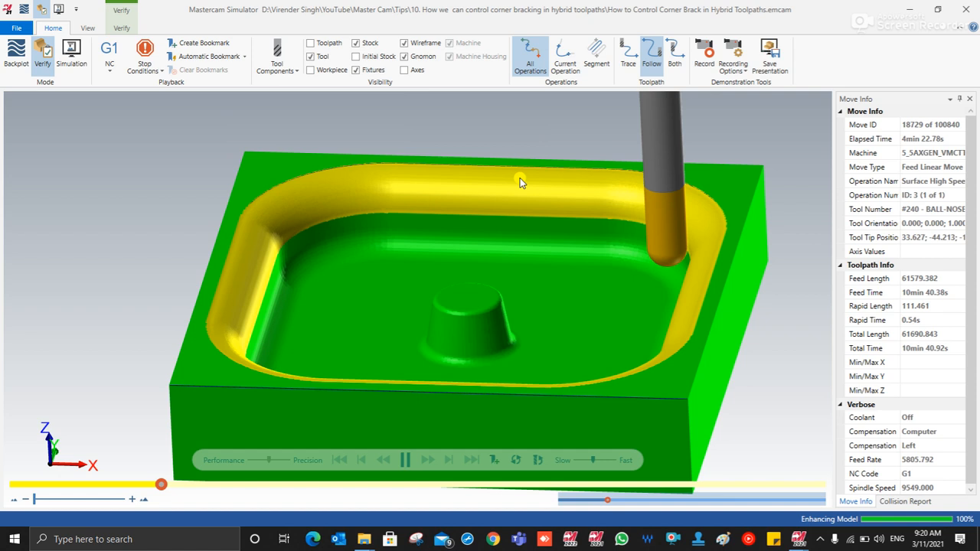
{"action": "scroll", "coordinate": [395, 198], "scroll_direction": "up", "scroll_amount": 2}
{"action": "scroll", "coordinate": [368, 197], "scroll_direction": "down", "scroll_amount": 3}
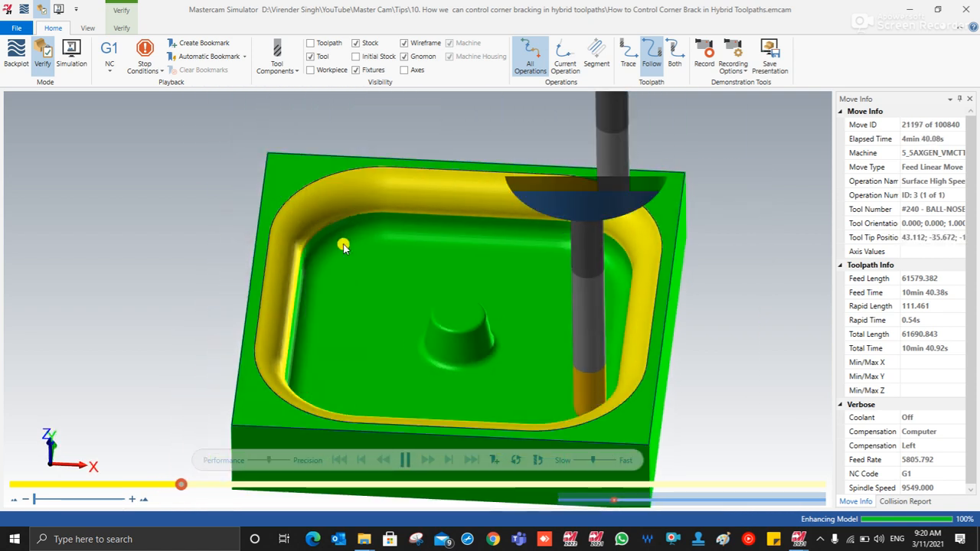